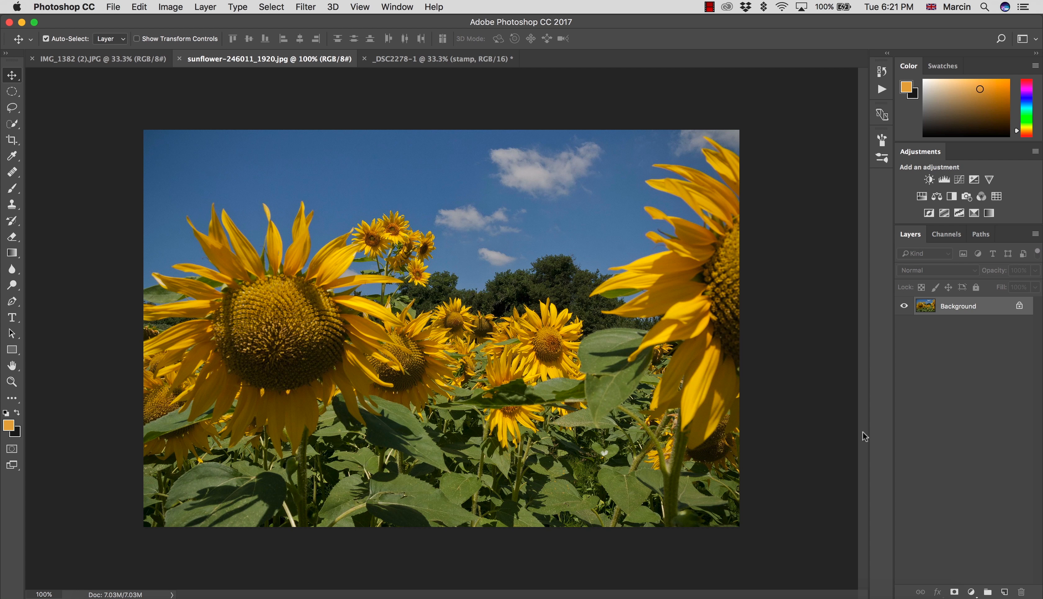
Add a Curves adjustment layer and a Color Balance adjustment layer above the sunflower Background layer
click(971, 591)
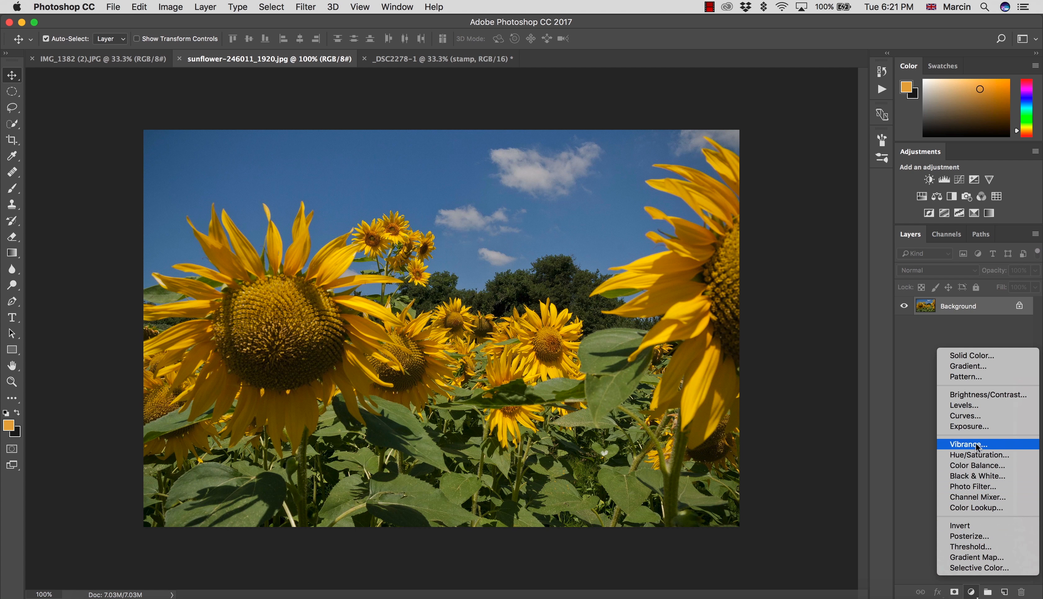
click(968, 416)
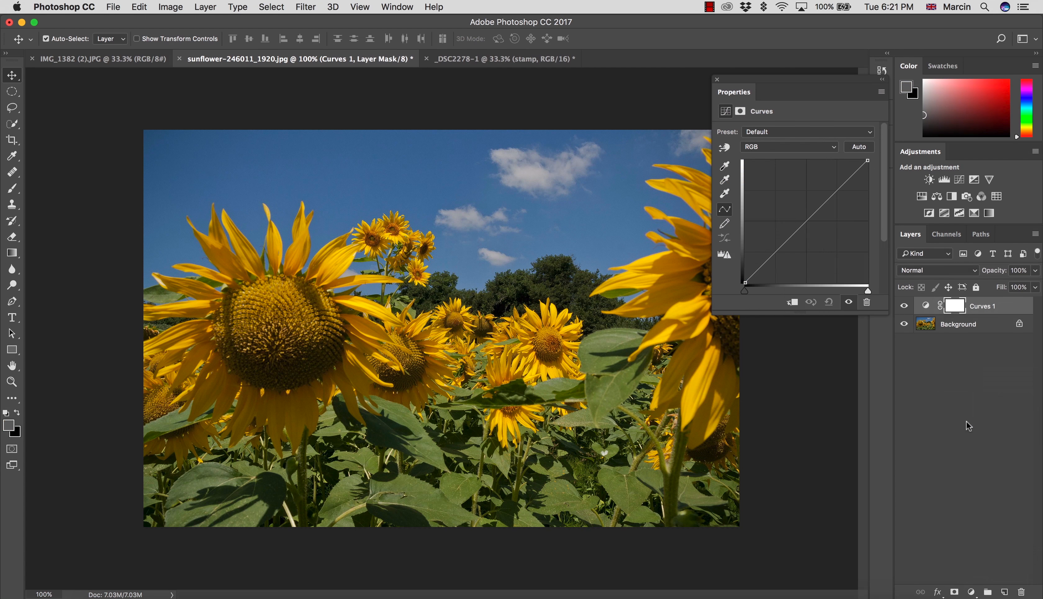
click(973, 589)
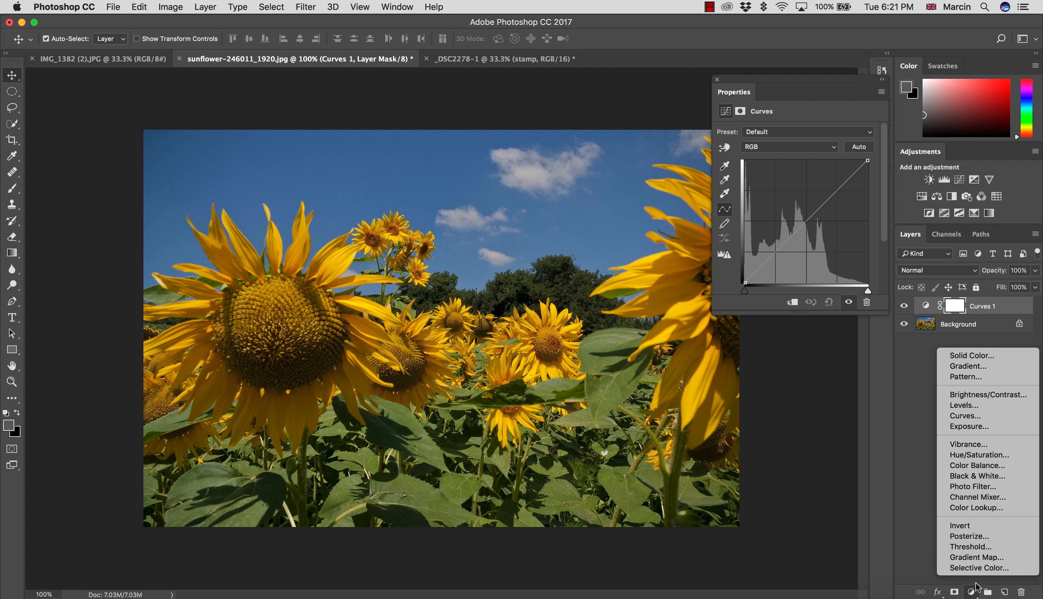
click(988, 467)
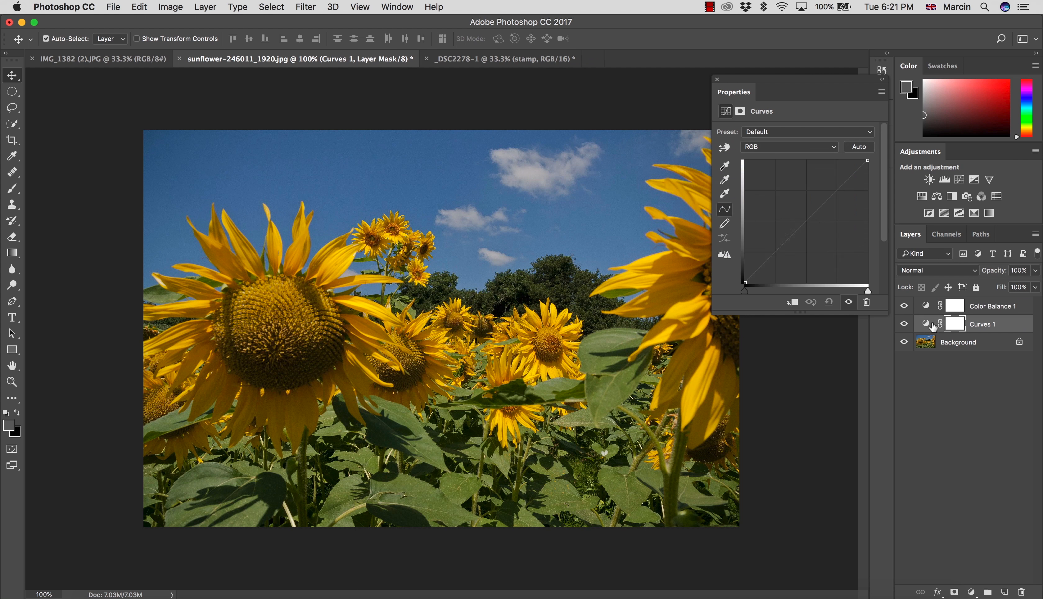
Examine the layer mask thumbnails of the Curves 1 and Color Balance 1 layers, comparing them with the Background layer
click(952, 325)
click(952, 324)
click(954, 307)
click(953, 324)
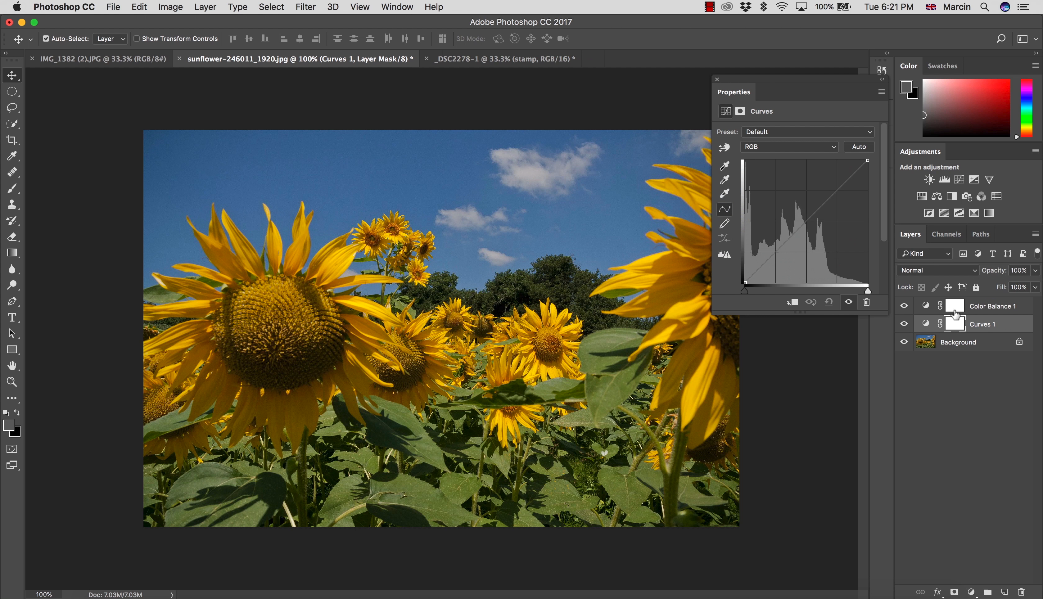
click(955, 308)
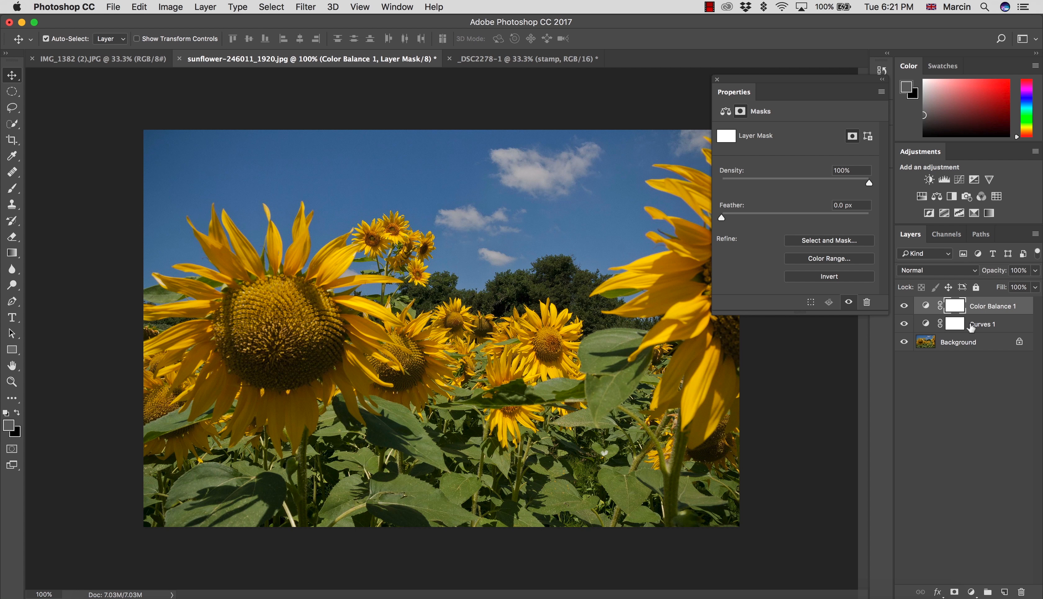
click(953, 345)
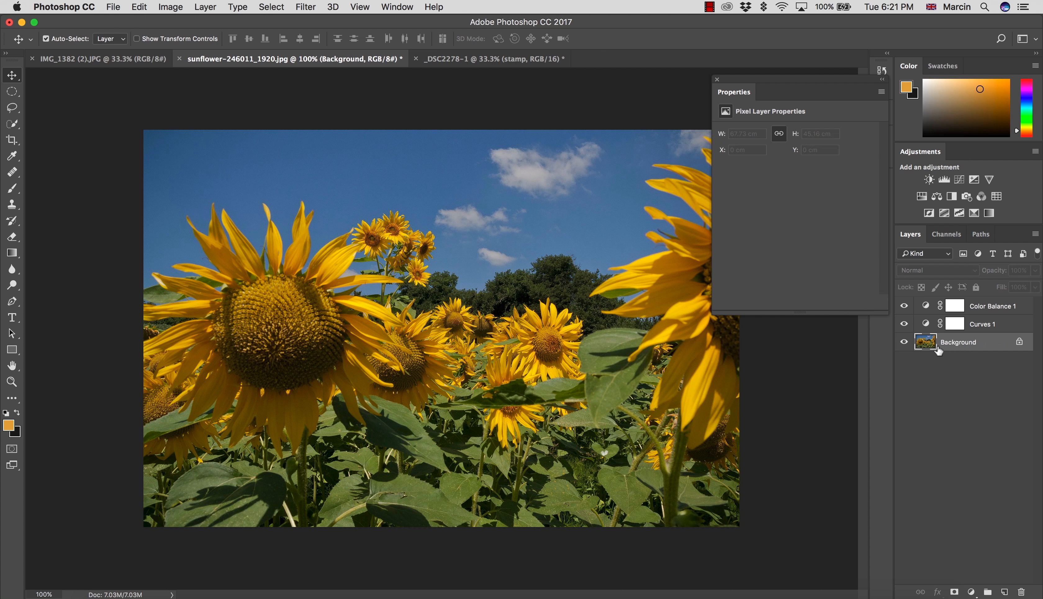
click(957, 327)
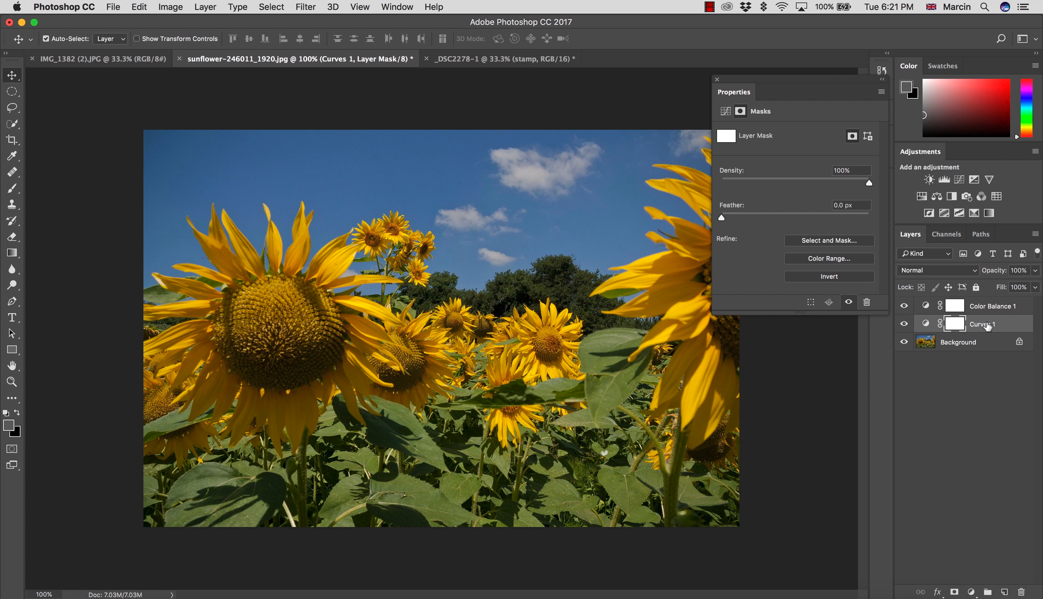
click(970, 310)
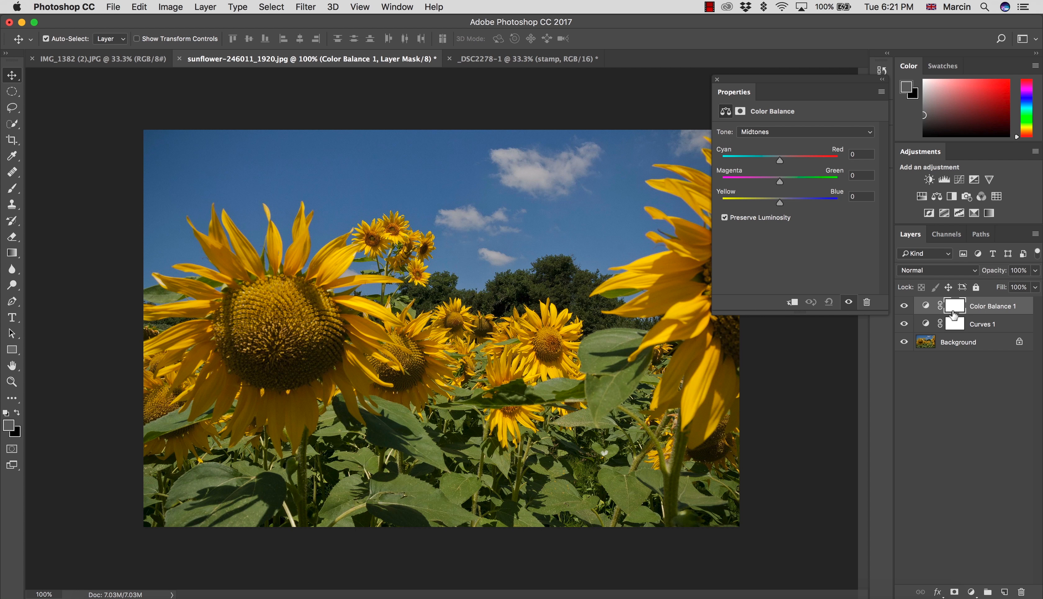
click(959, 325)
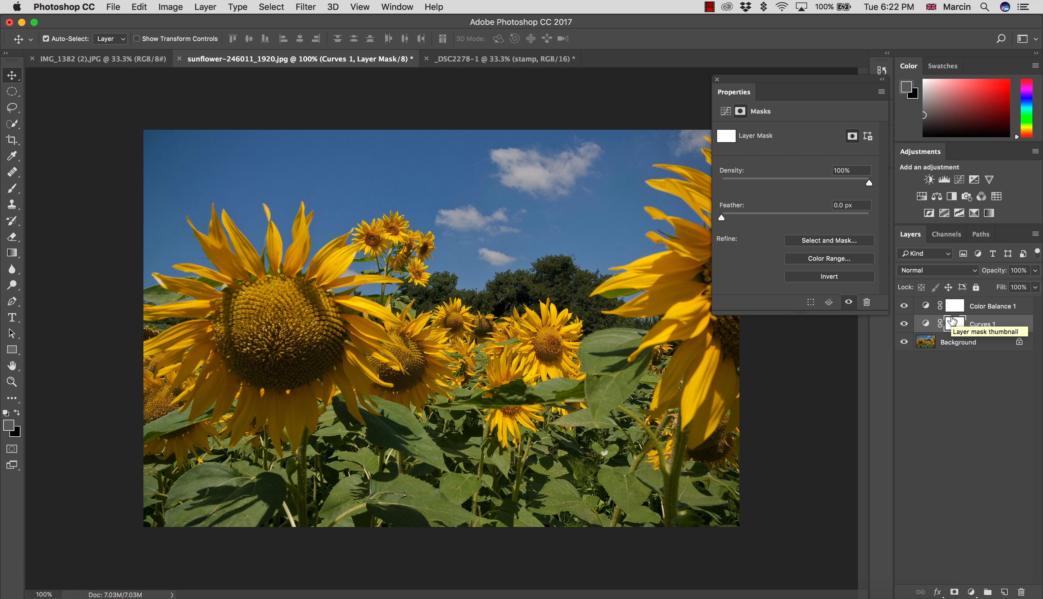
drag(954, 308, 955, 324)
Shape the Curves 1 RGB curve into a gentle S that lifts highlights and lowers shadows, and compare the image before and after
click(955, 324)
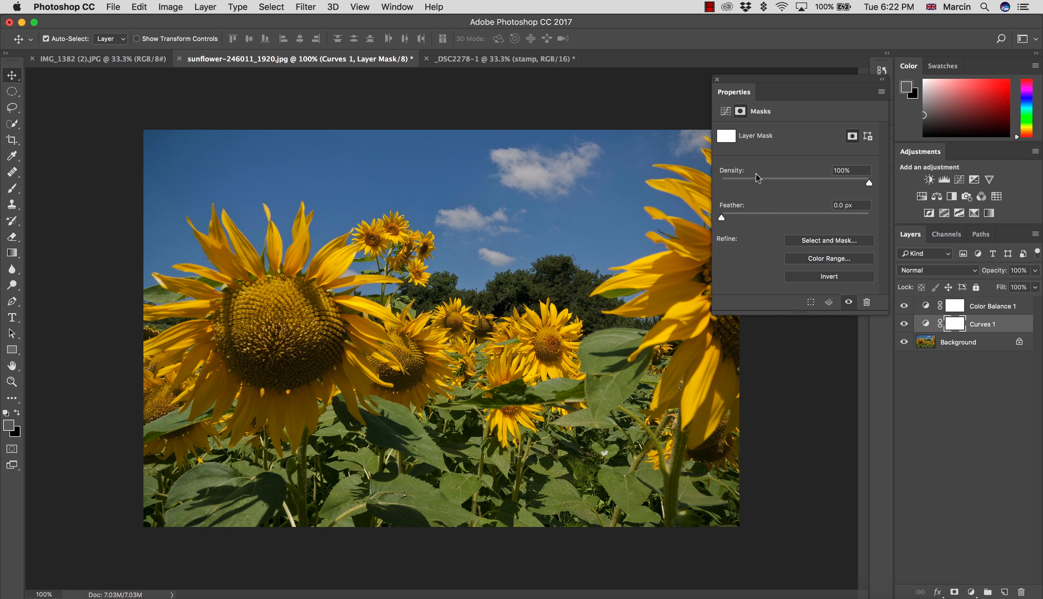
click(725, 111)
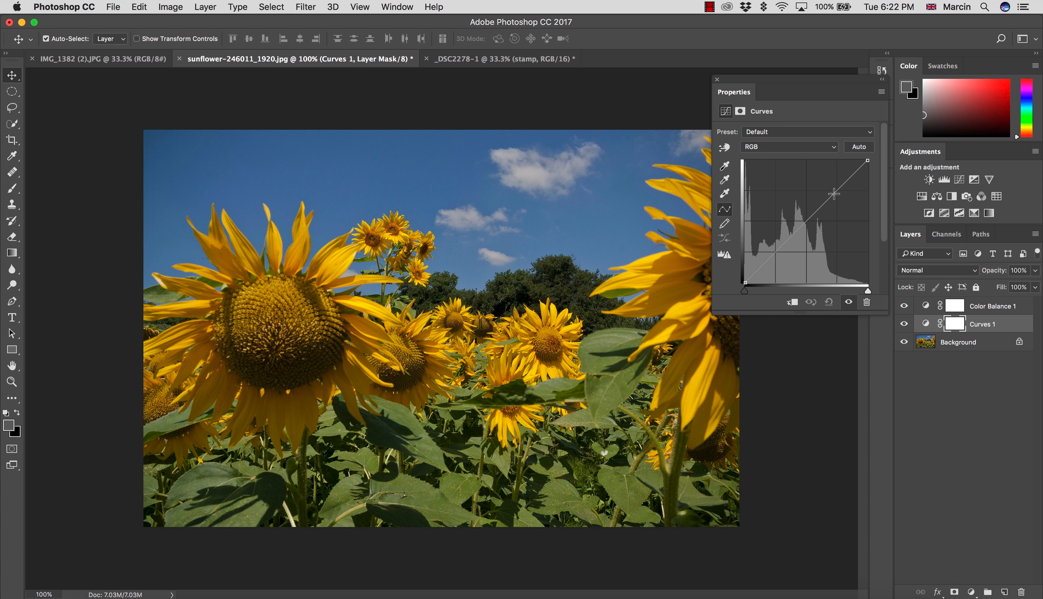
drag(833, 195, 831, 189)
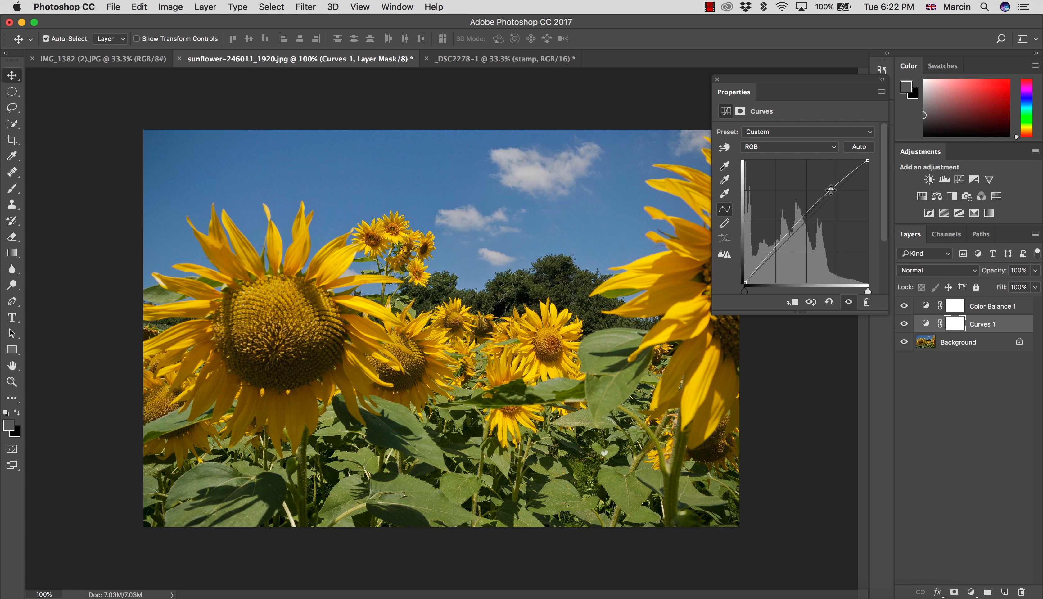
drag(778, 249, 777, 256)
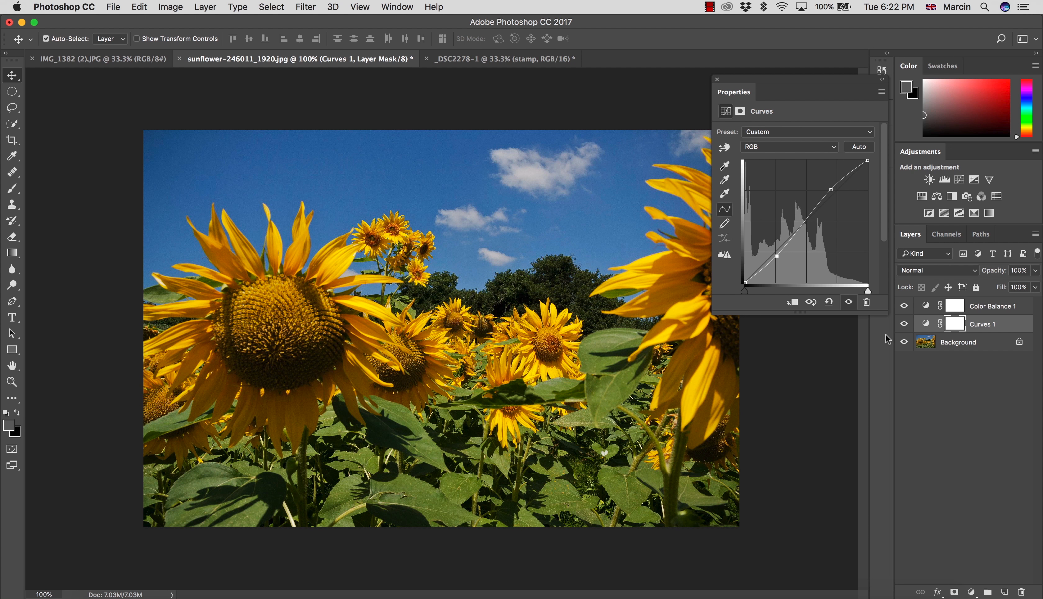
click(904, 325)
click(904, 325)
Invert the Curves 1 layer mask repeatedly between black and white to compare the hidden and revealed contrast effect
key(super+i)
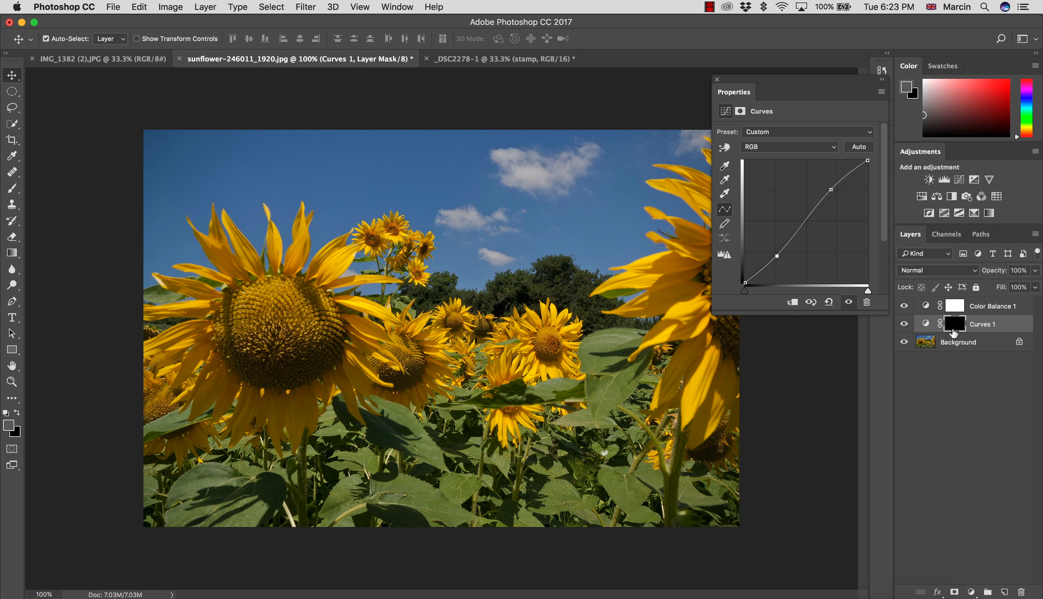
key(super+i)
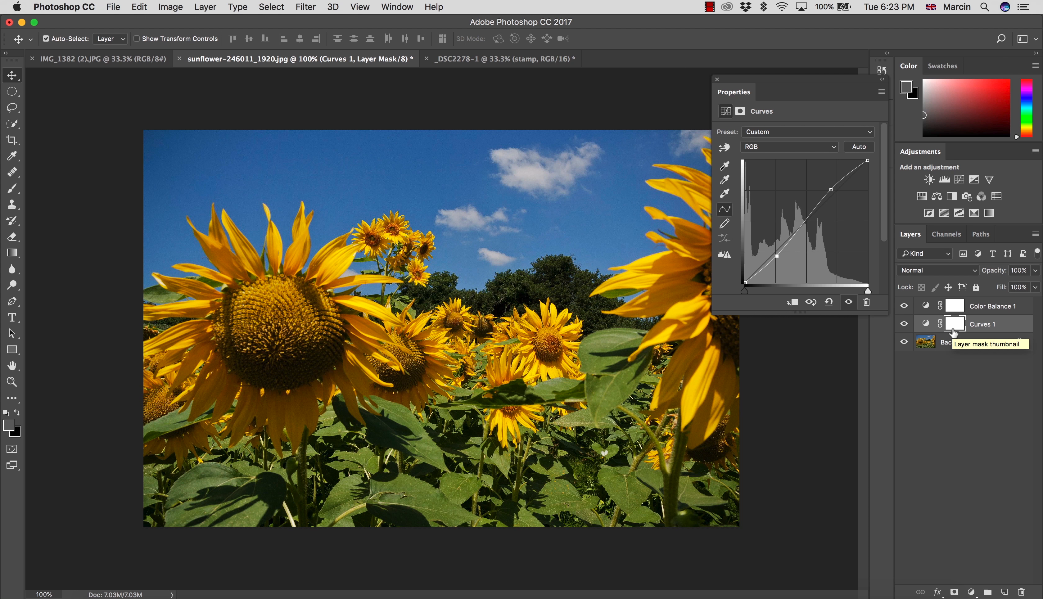
key(super+i)
key(super+i)
key(super+i)
key(super+i)
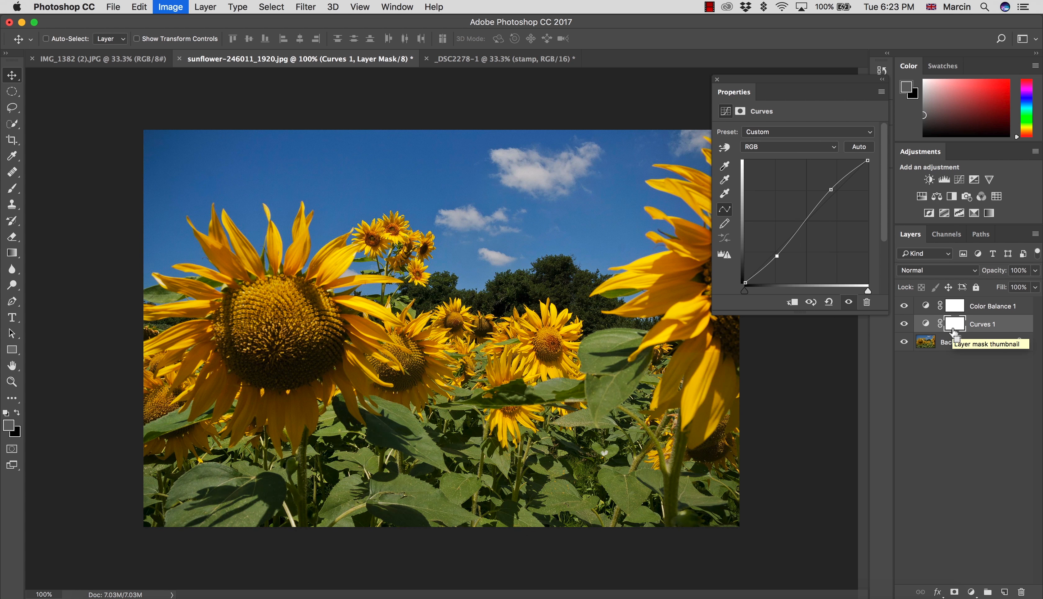
key(super+i)
key(super+i)
key(super+i)
key(super+i)
key(super+i)
key(super+i)
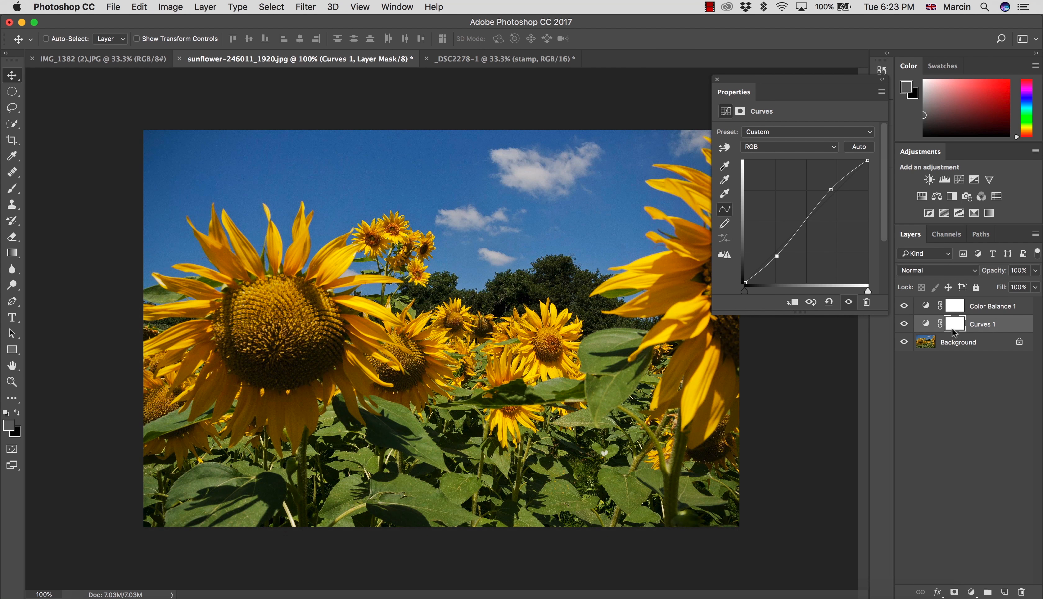
key(super+i)
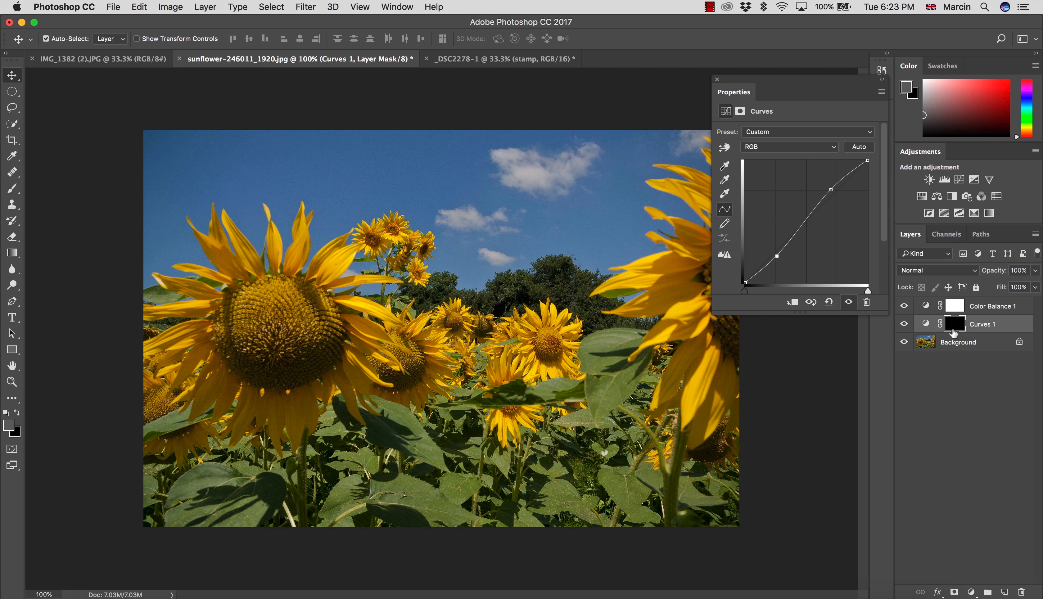
key(super+i)
key(super+i)
key(super+i)
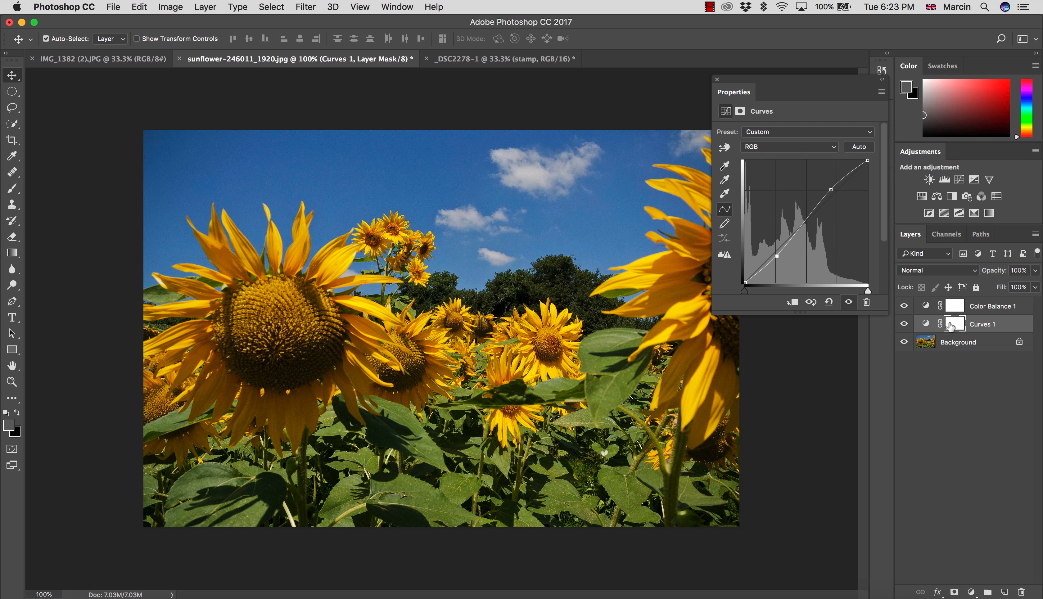
Close the curve settings and set up the Brush tool with black as the foreground colour and 100% flow
click(718, 80)
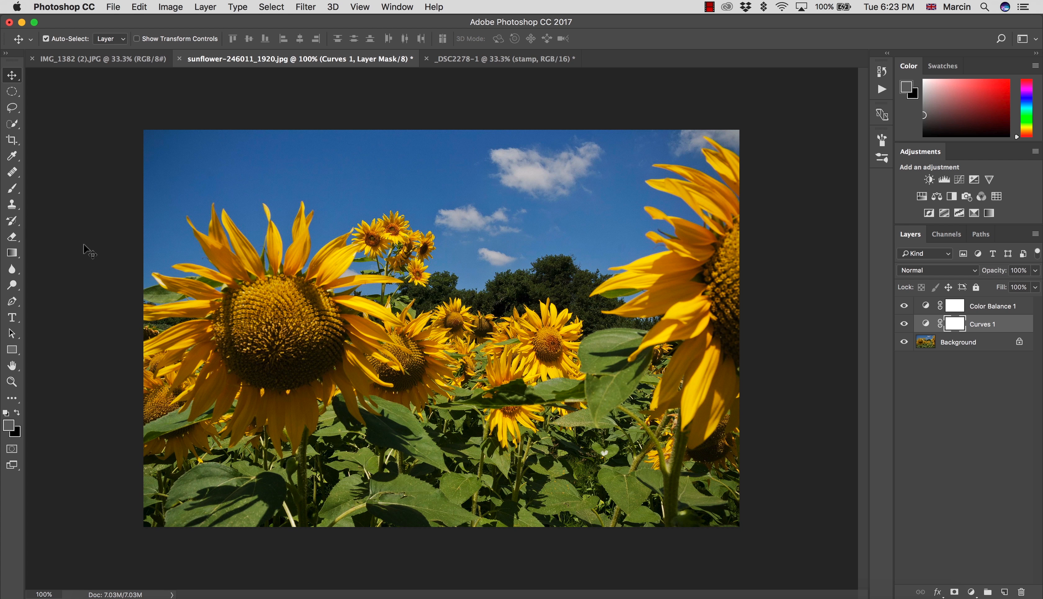
click(16, 191)
click(53, 190)
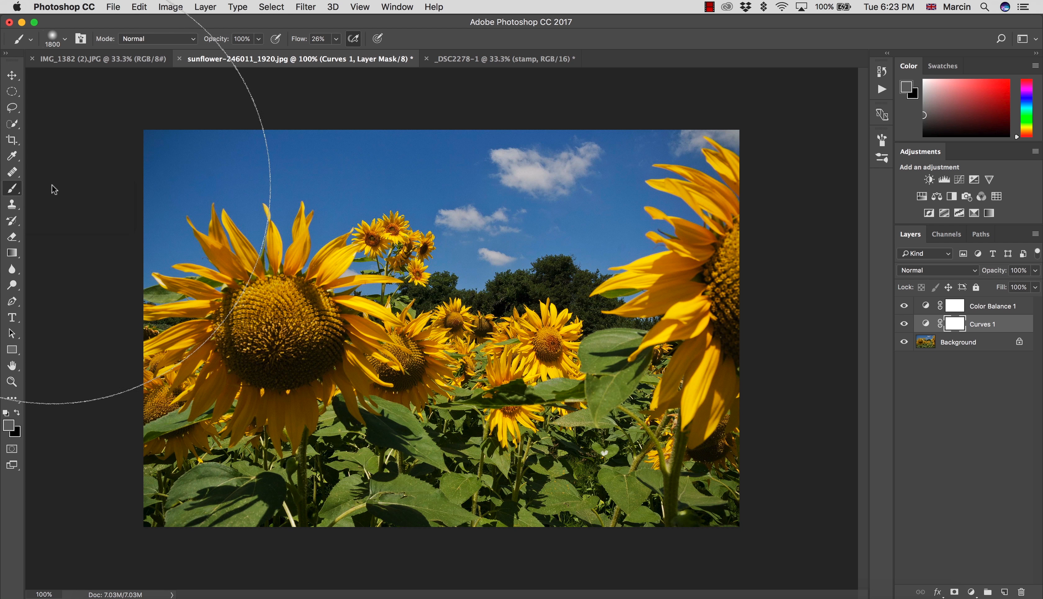
key(d)
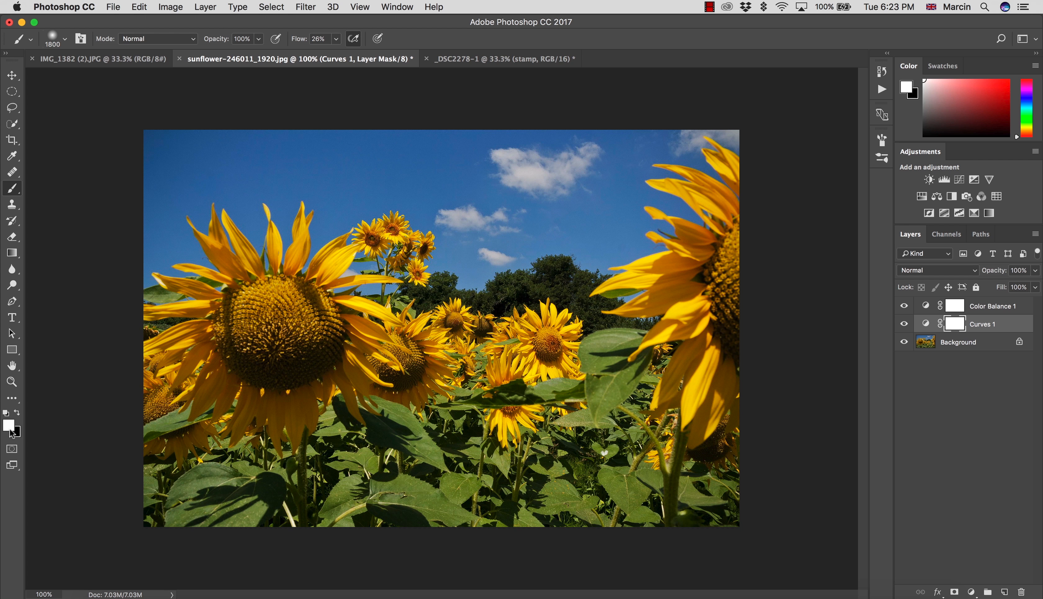
key(x)
drag(296, 39, 366, 47)
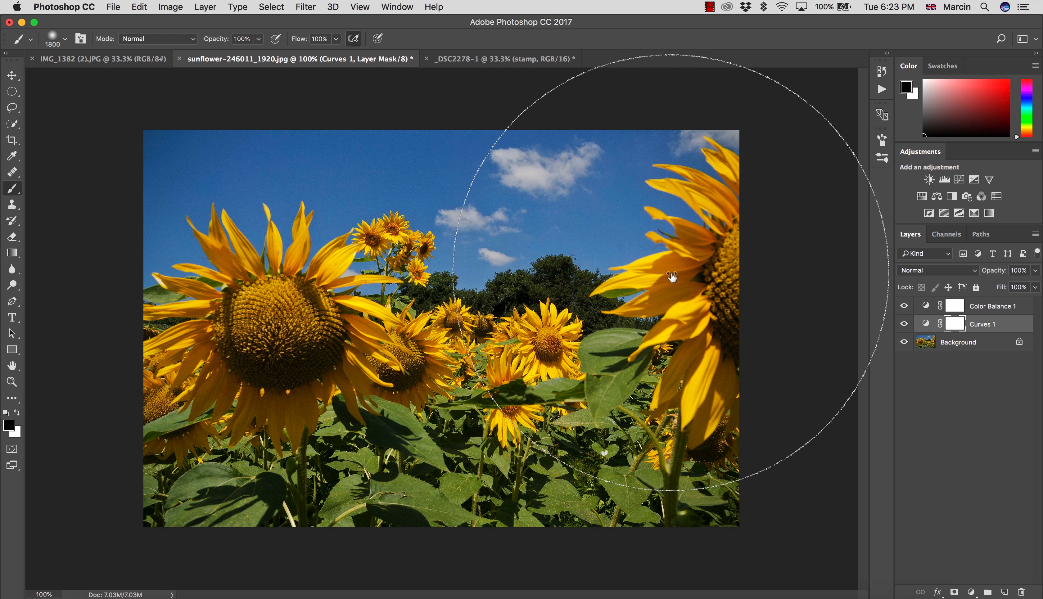
Reduce the brush size to 600 and paint black over the right half of the Curves 1 layer mask
key(bracketleft)
key(bracketleft)
key(bracketleft)
key(bracketleft)
key(bracketleft)
key(bracketleft)
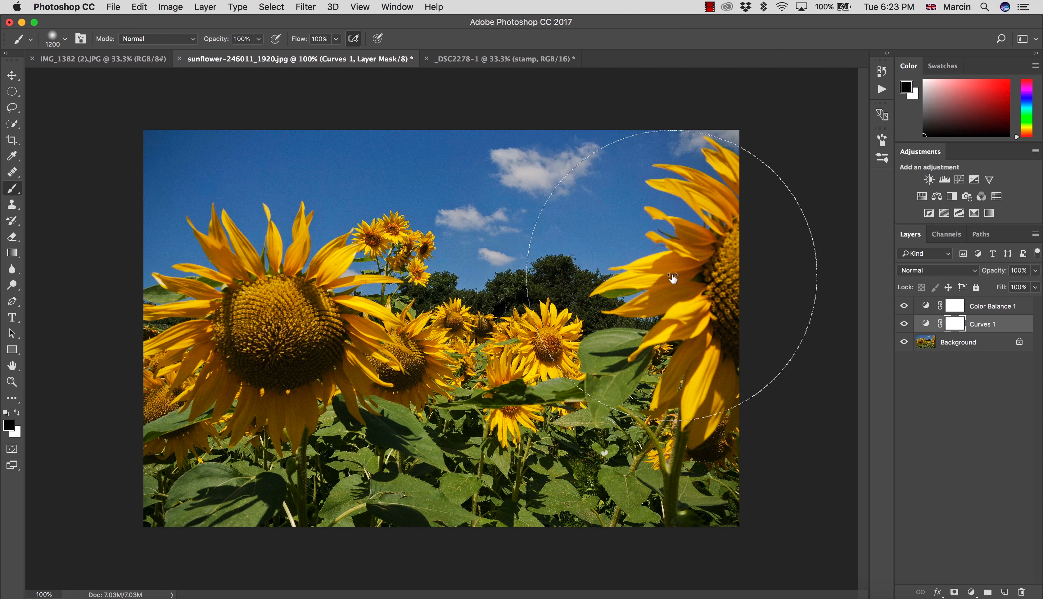
key(bracketleft)
key(bracketleft)
key(bracketleft)
key(bracketleft)
key(bracketleft)
key(bracketleft)
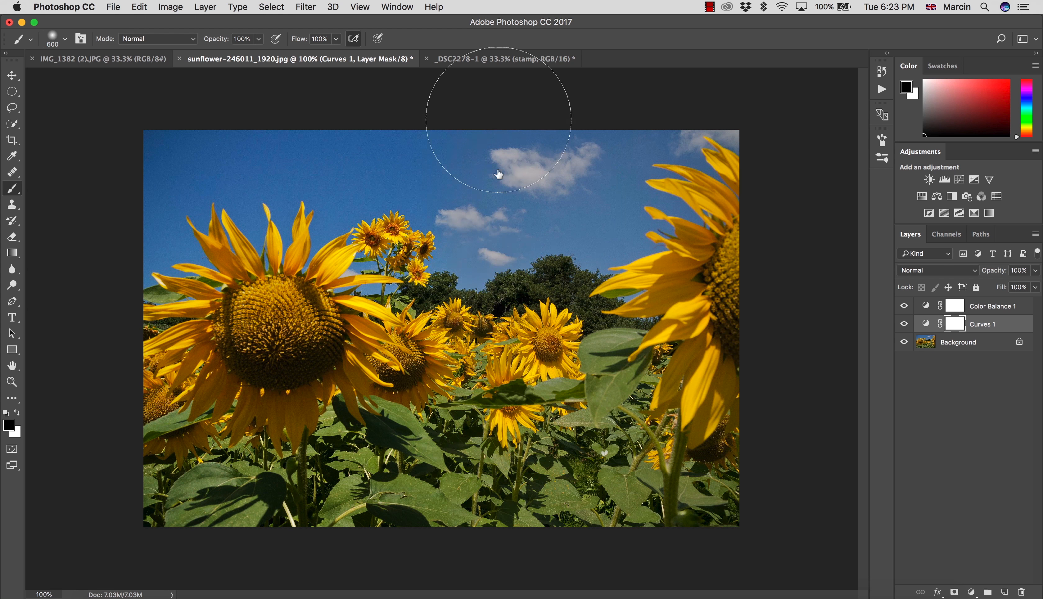
mouse_move(497, 171)
mouse_down()
mouse_move(535, 492)
mouse_move(614, 225)
mouse_move(687, 319)
mouse_up()
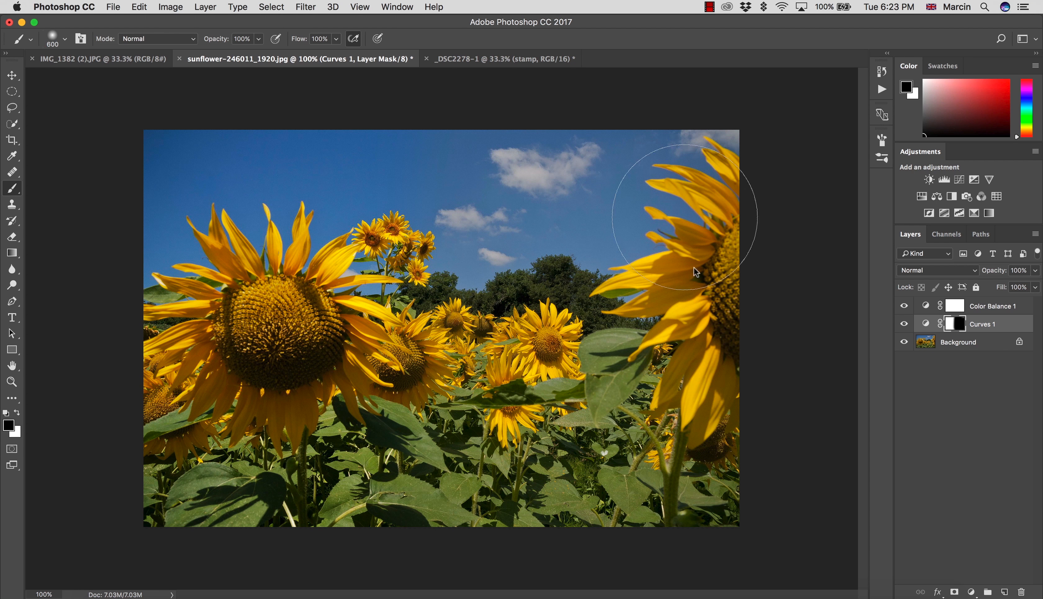
Compare the image with the Curves 1 layer hidden and shown, and view its painted mask on its own
click(904, 324)
click(904, 324)
click(904, 324)
click(904, 324)
alt+click(958, 328)
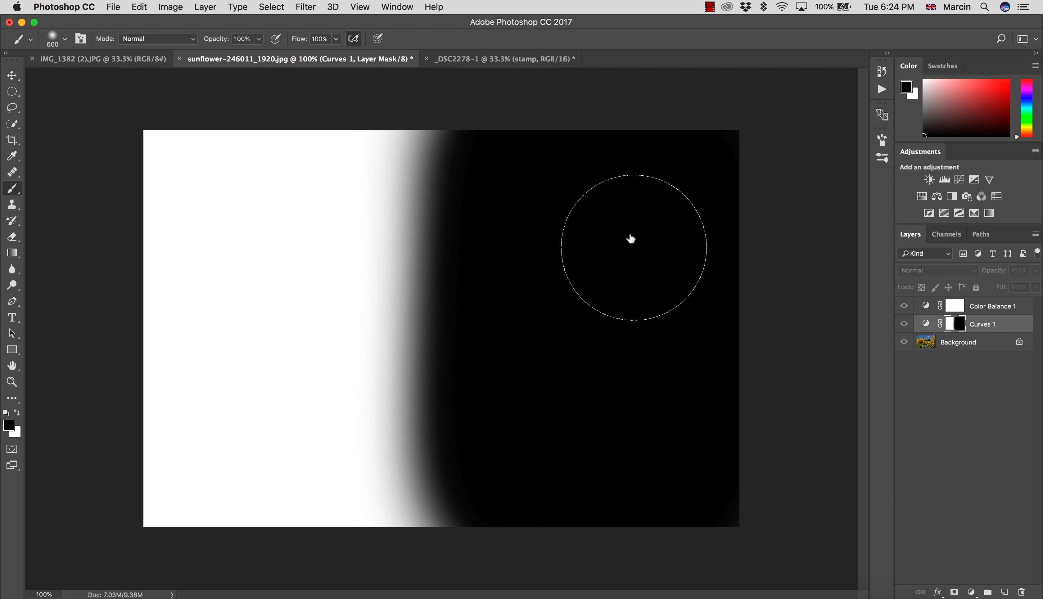
alt+click(960, 331)
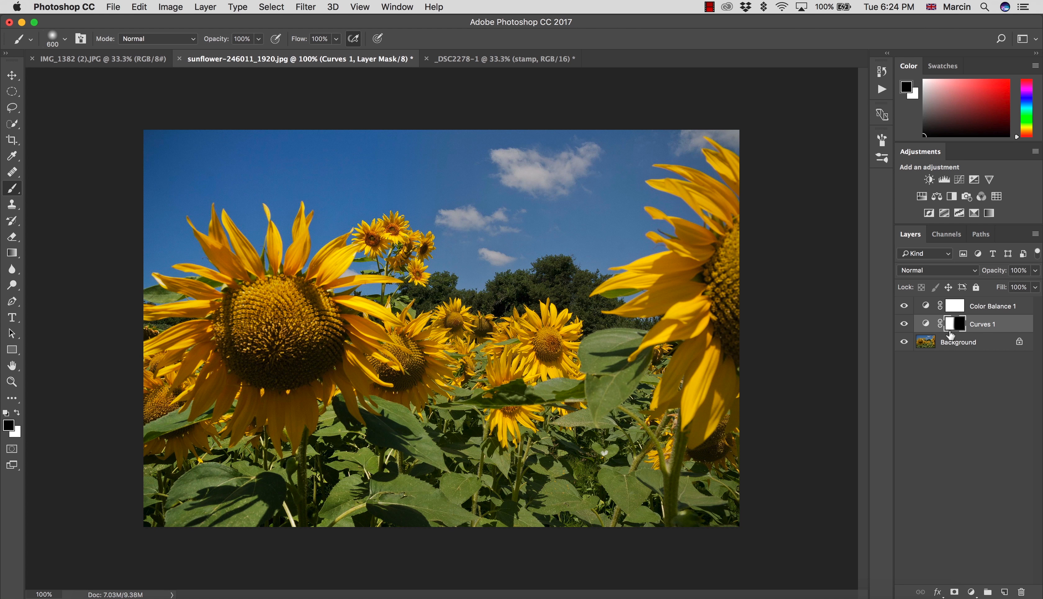
Invert the Curves 1 mask so the contrast affects only the right half, and check the layer's effect and mask
drag(950, 330, 924, 331)
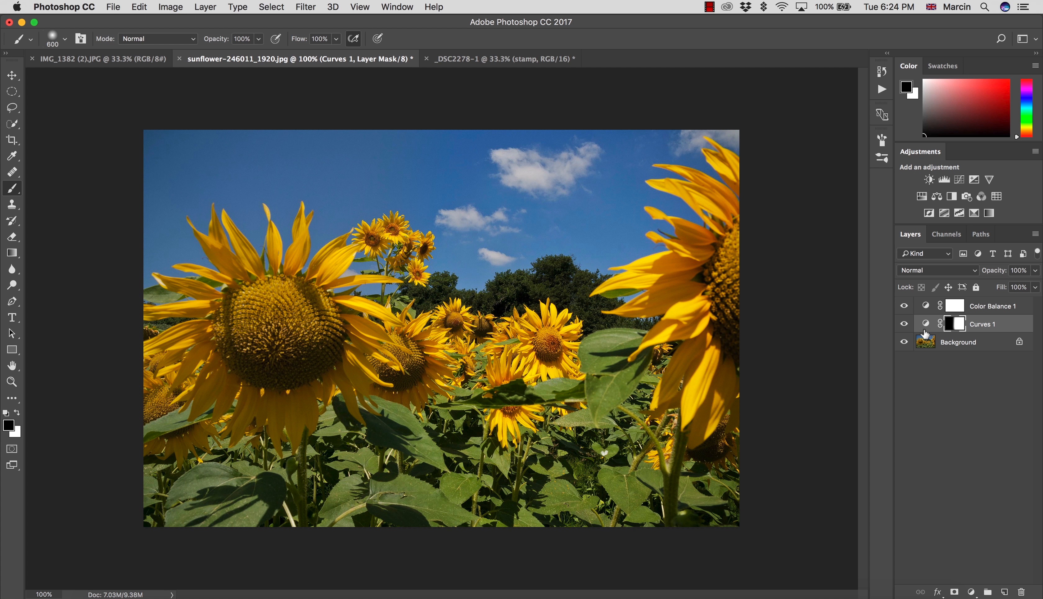
click(905, 324)
click(906, 324)
alt+click(956, 324)
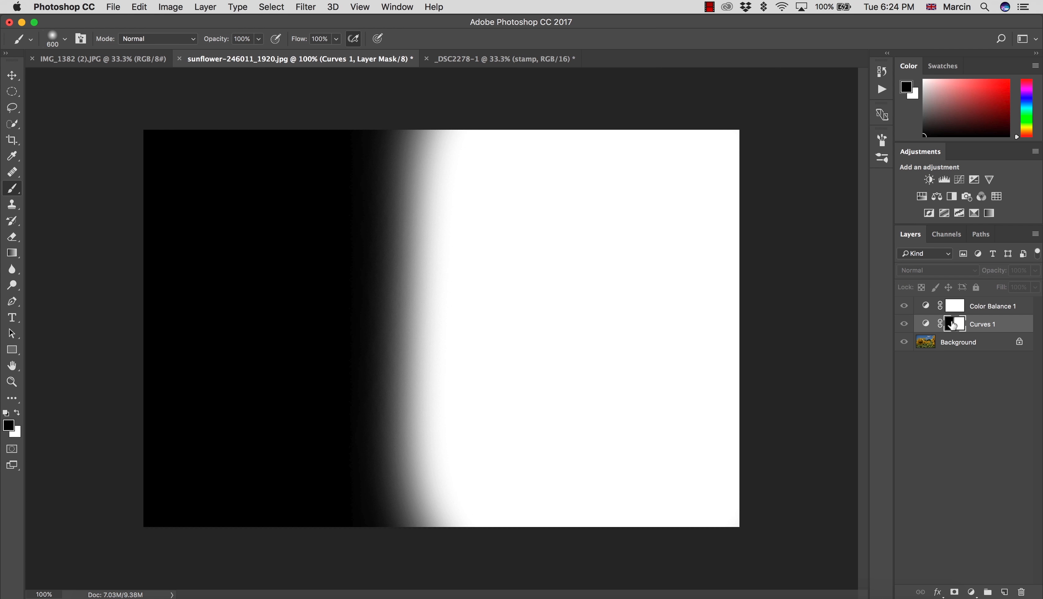
alt+click(951, 325)
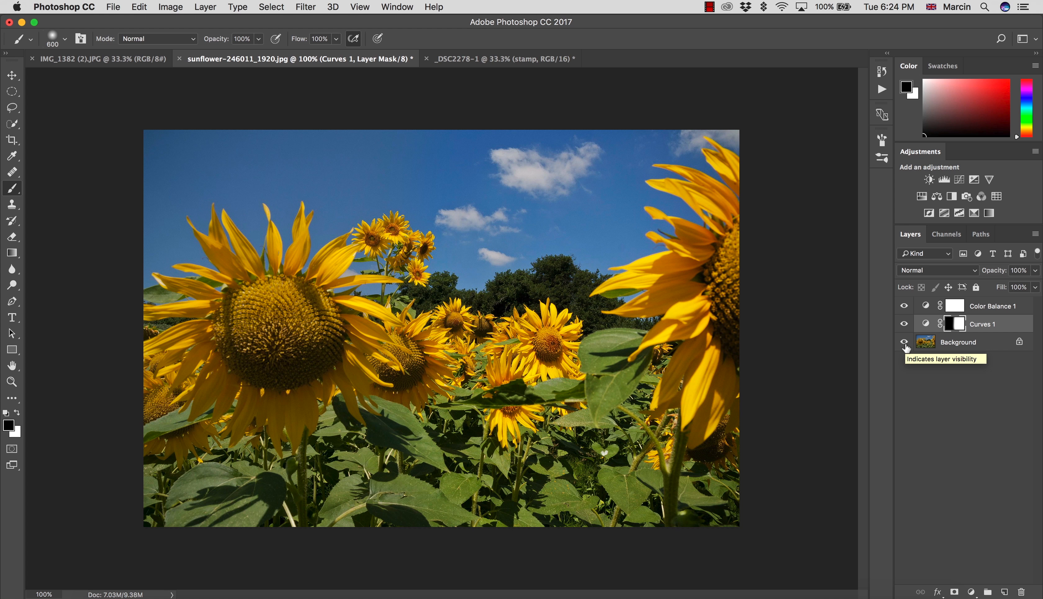
Set the Color Balance 1 midtones to +57 on Cyan–Red and +43 on Yellow–Blue
click(955, 308)
click(926, 305)
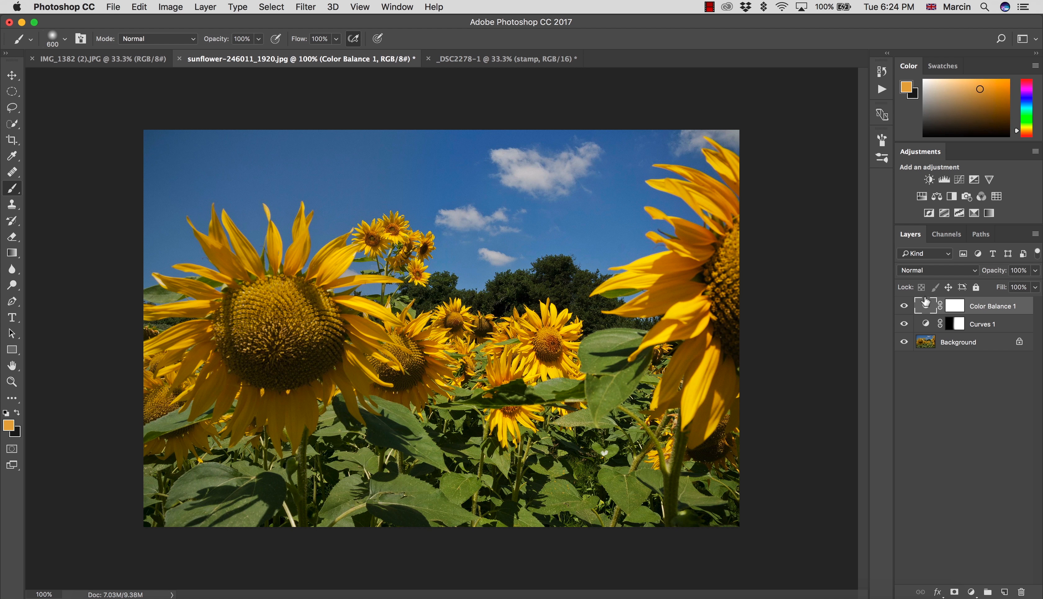
double_click(925, 306)
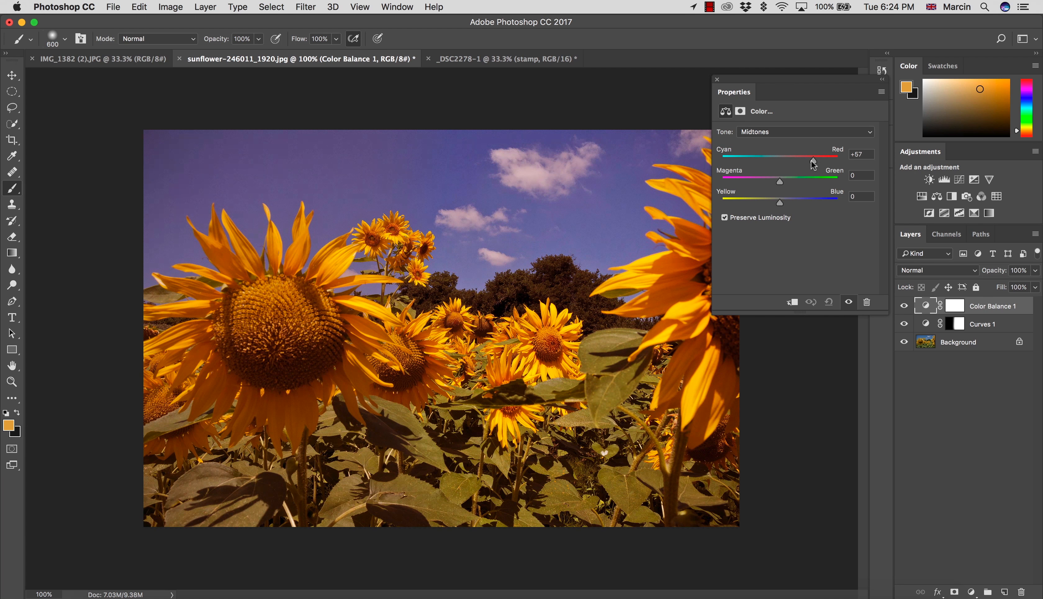
drag(812, 158, 814, 159)
drag(778, 202, 816, 200)
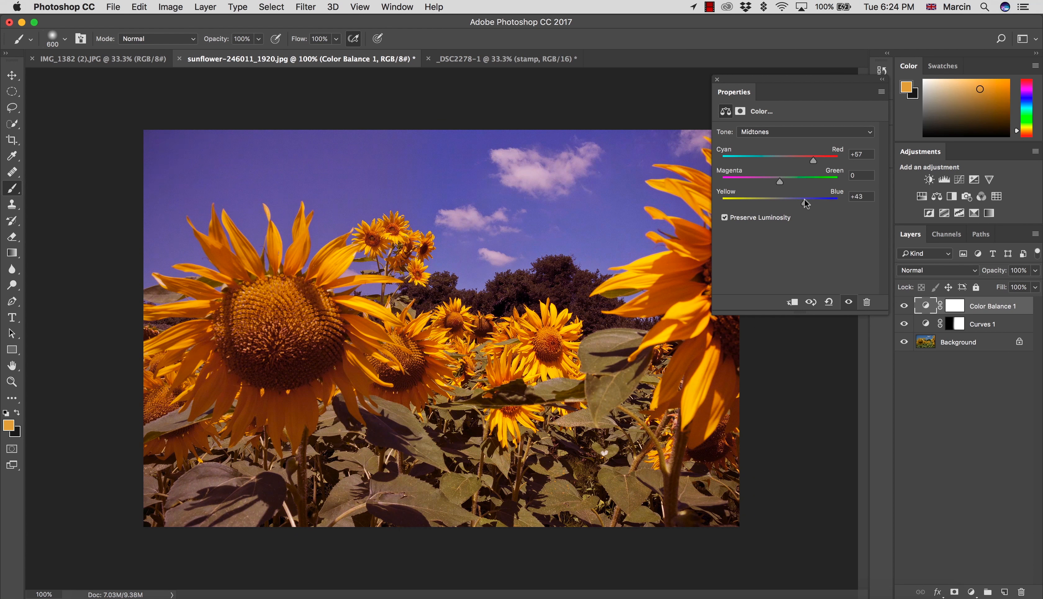
Invert the Color Balance 1 layer mask to black so the colour shift is hidden across the whole photo
click(717, 79)
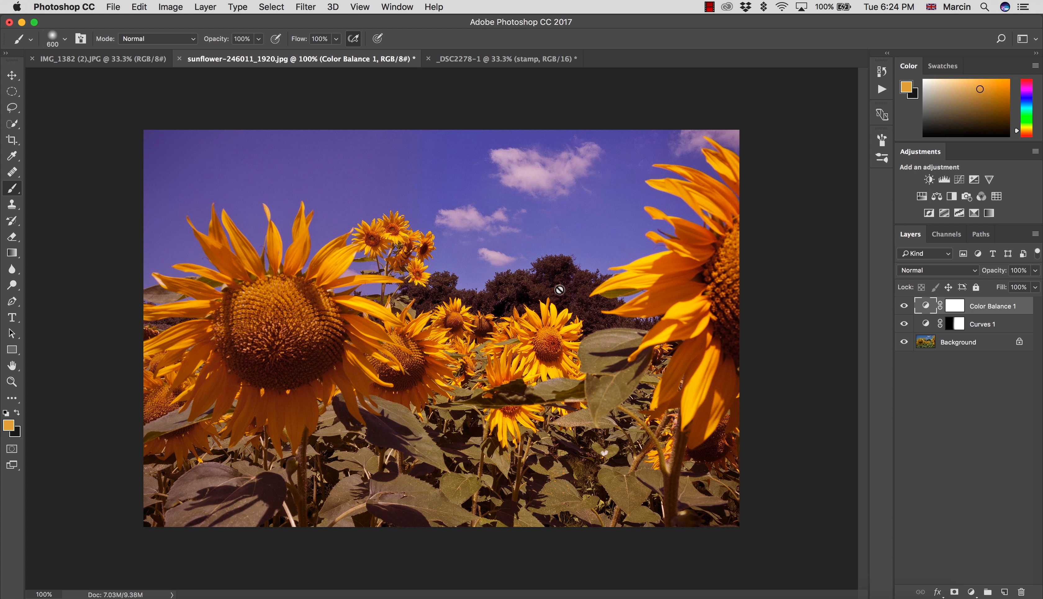
click(949, 310)
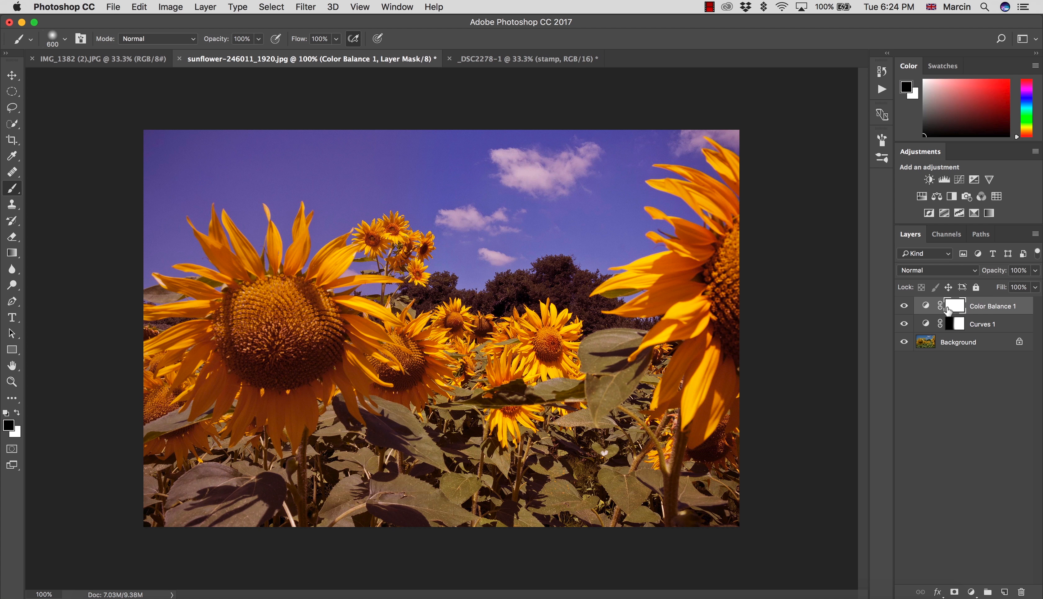
key(super+i)
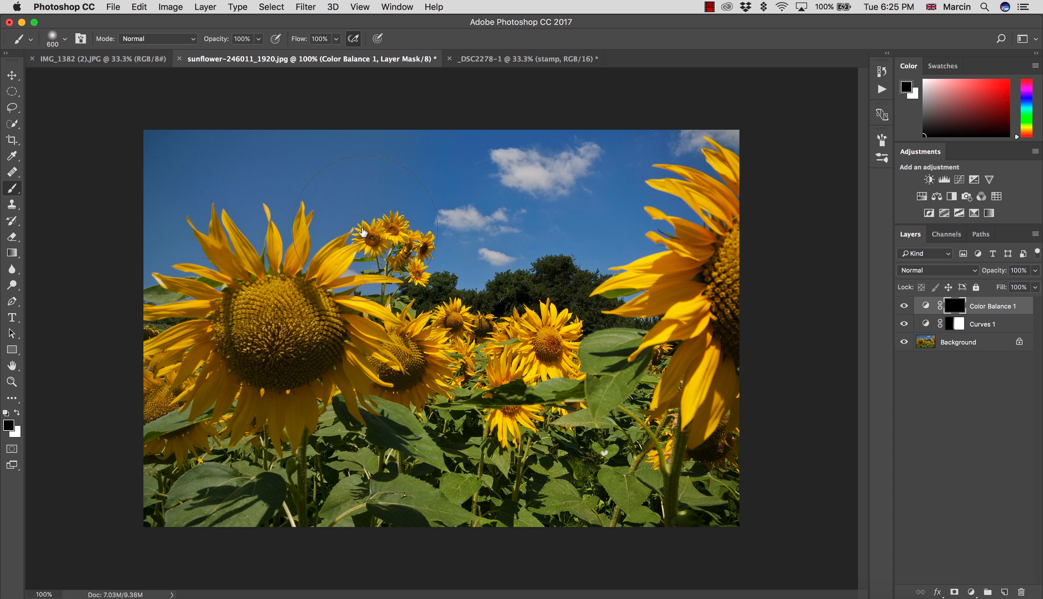
Paint white over the sky on the Color Balance 1 mask, reducing the brush size to 300 for the areas around the flowers
key(x)
mouse_move(181, 173)
mouse_down()
mouse_move(171, 168)
mouse_move(159, 205)
mouse_move(175, 184)
mouse_up()
key(p)
key(b)
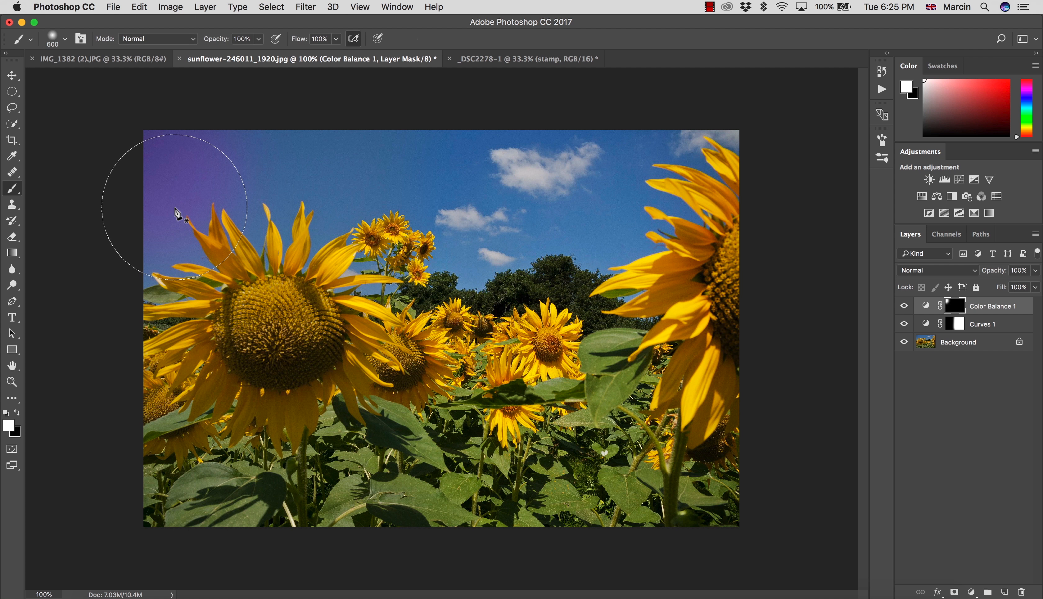
mouse_move(162, 244)
mouse_down()
mouse_move(177, 174)
mouse_move(212, 176)
mouse_move(228, 155)
mouse_move(239, 169)
mouse_move(304, 123)
mouse_move(330, 209)
mouse_move(372, 179)
mouse_move(362, 196)
mouse_move(365, 274)
mouse_move(420, 195)
mouse_move(439, 193)
mouse_move(467, 252)
mouse_move(607, 233)
mouse_move(623, 145)
mouse_move(484, 138)
mouse_move(447, 176)
mouse_move(473, 206)
mouse_up()
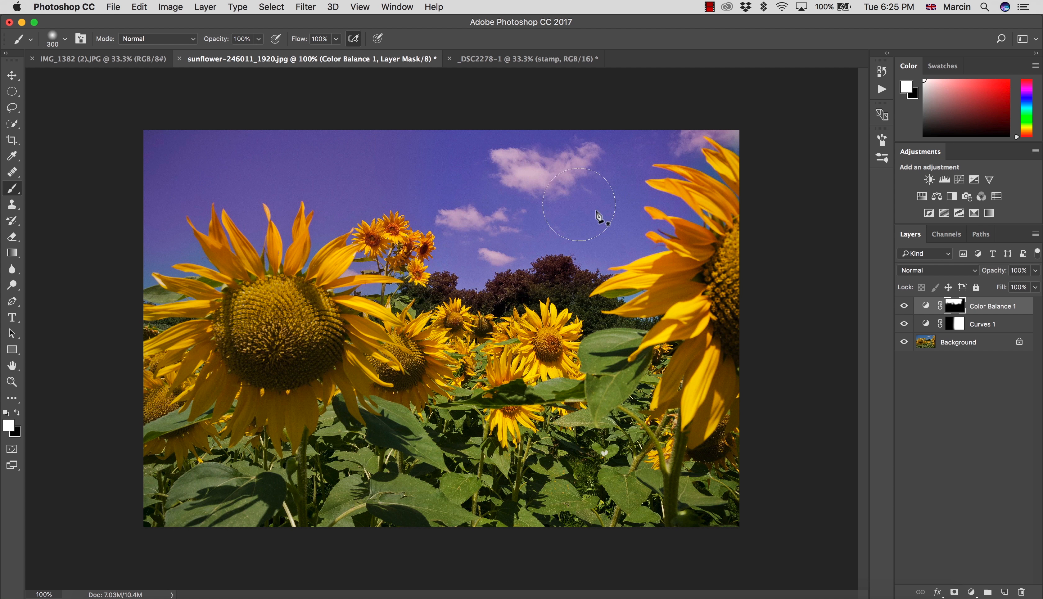
View the Color Balance 1 mask on its own and compare the photo with that layer hidden and shown
alt+click(958, 308)
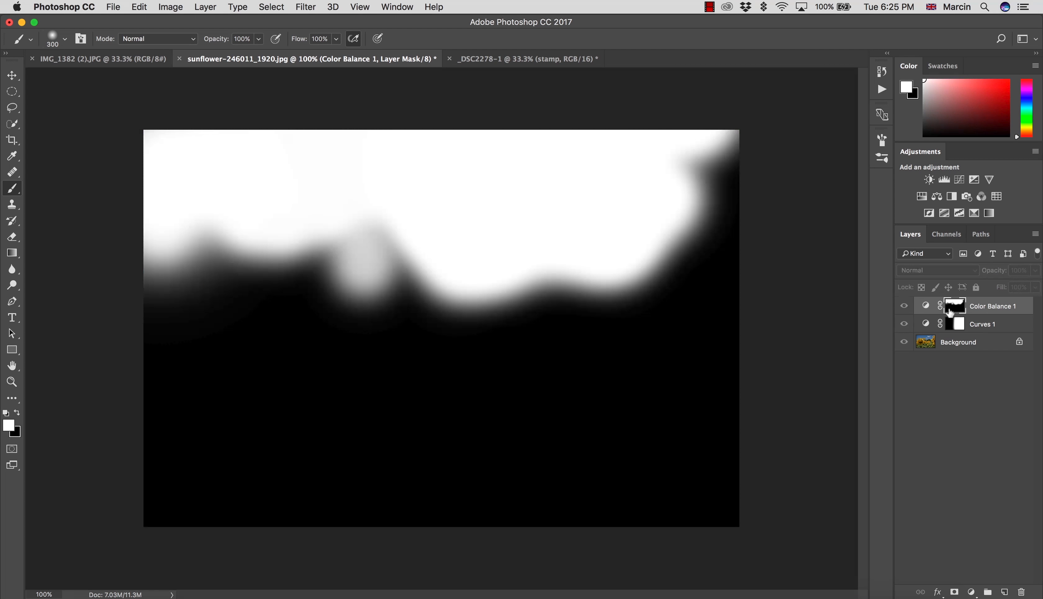
click(905, 311)
click(906, 311)
click(905, 311)
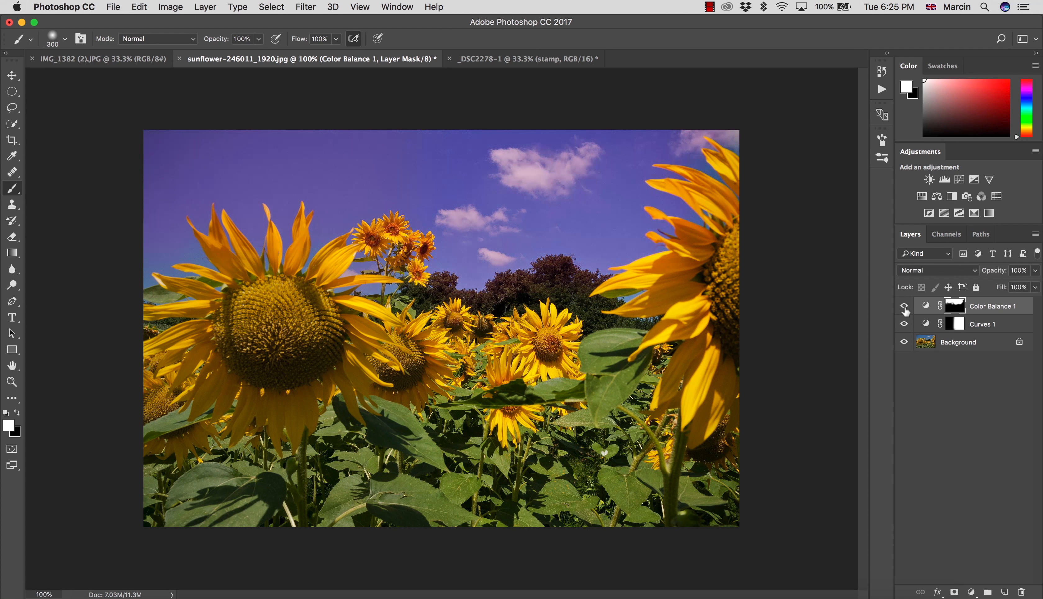
click(906, 311)
click(906, 311)
With the Color Balance 1 and Curves 1 layers hidden, duplicate the Background layer and set the copy's blend mode to Soft Light
drag(905, 306, 904, 324)
click(958, 343)
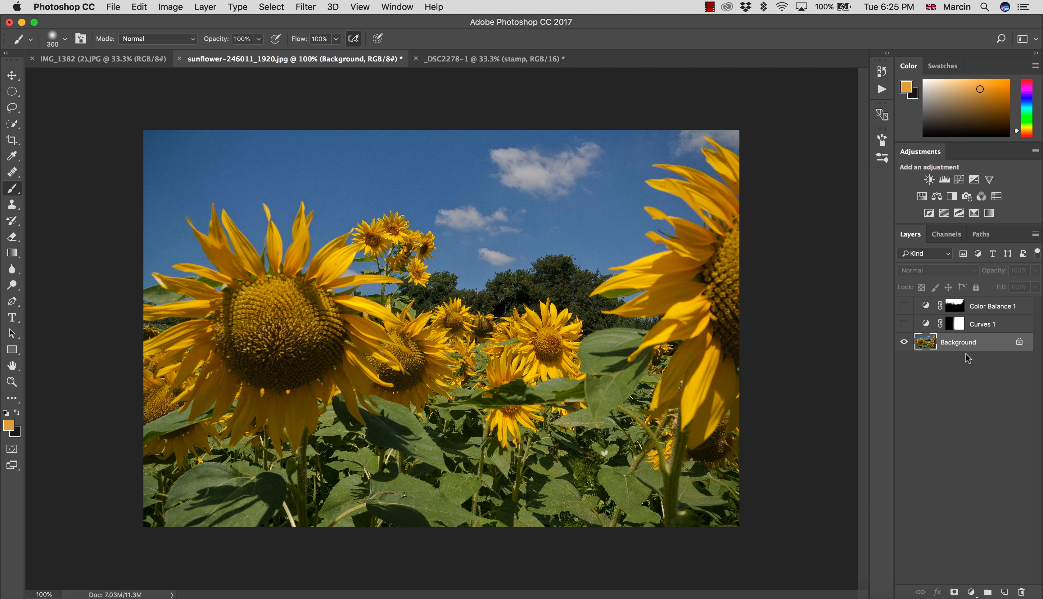
key(super+j)
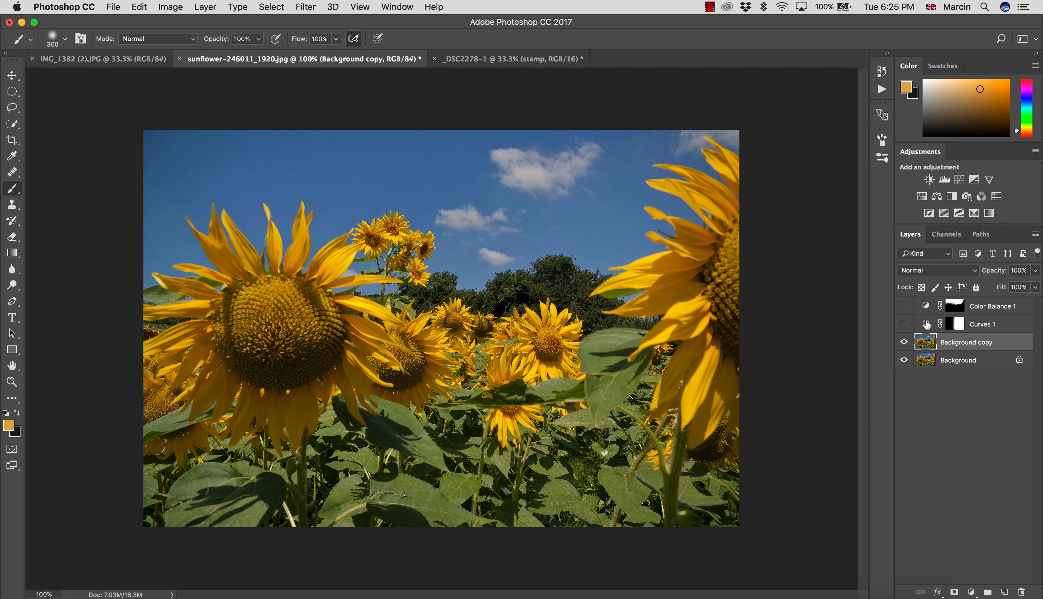
click(921, 273)
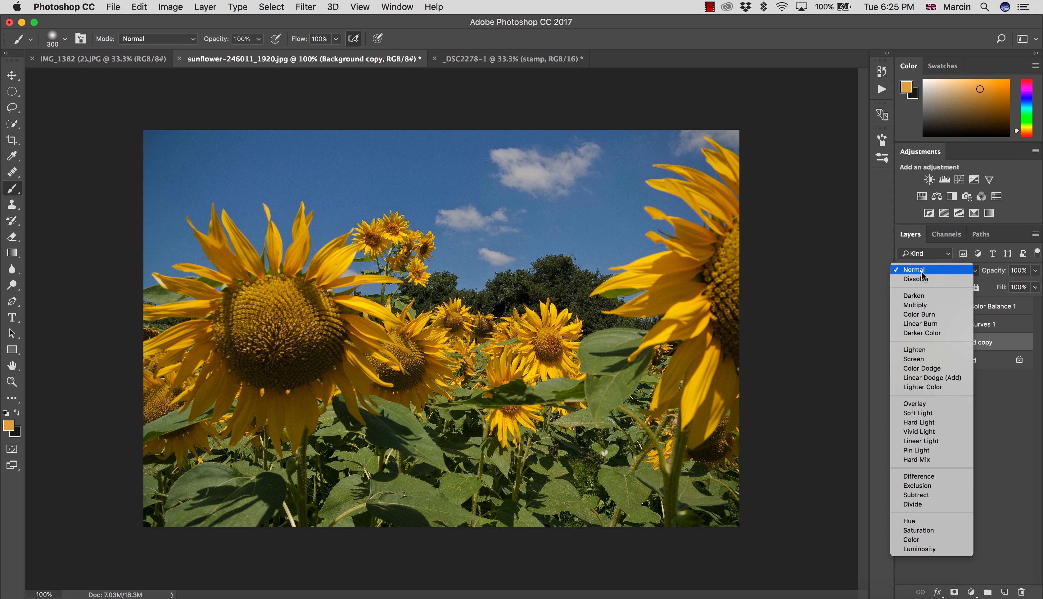
click(924, 412)
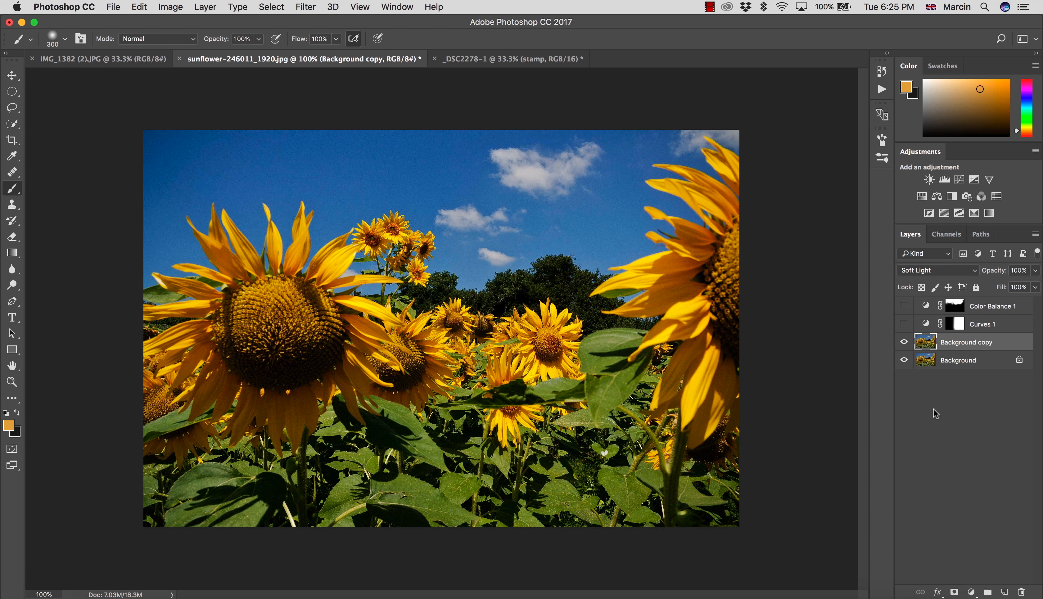
Add a layer mask inverted to black to the Background copy and paint white over the large sunflower on the left
click(955, 592)
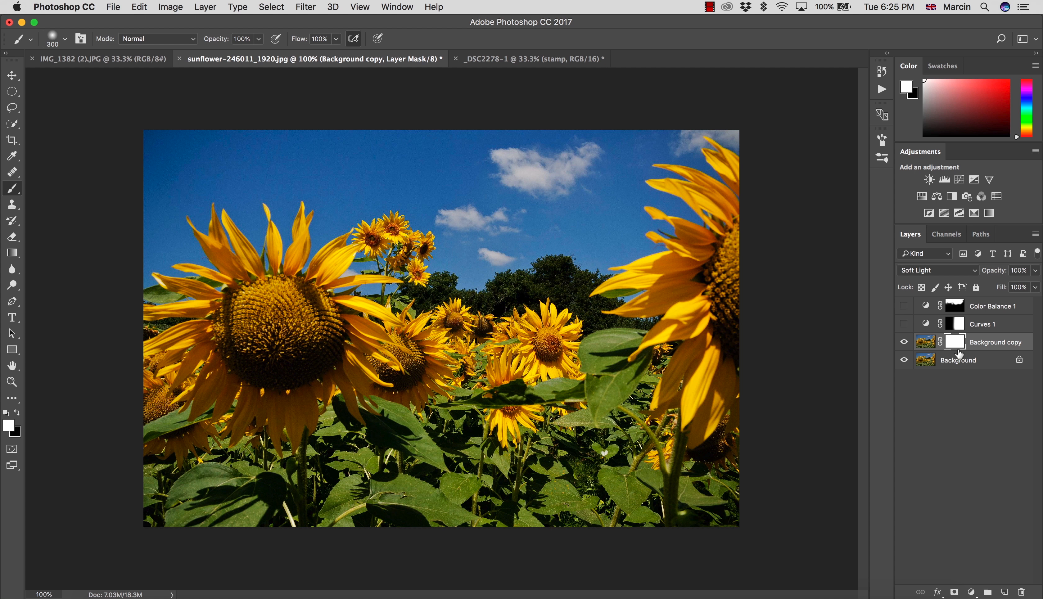
key(super+i)
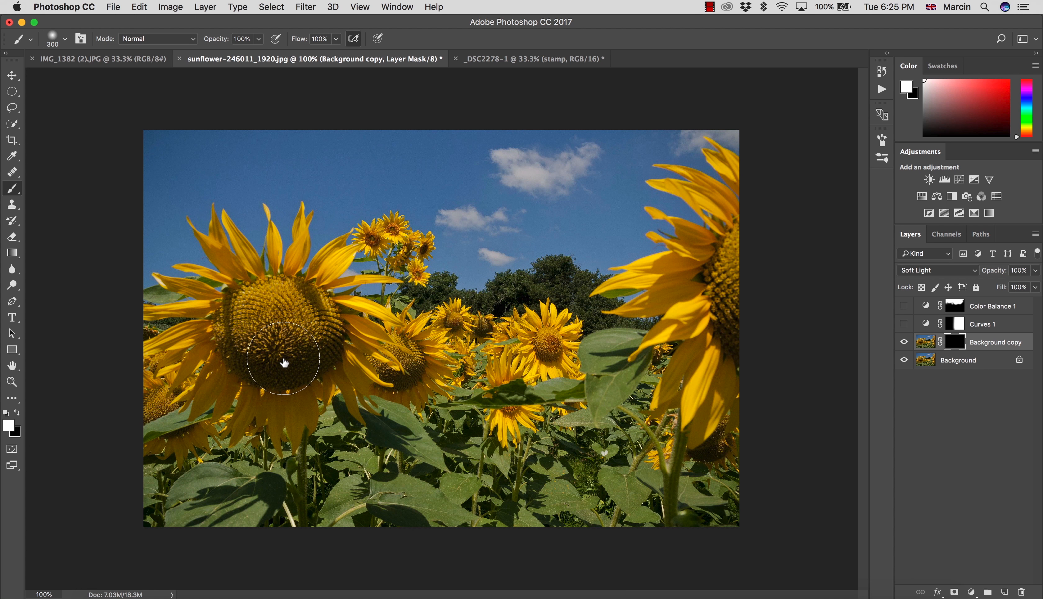
mouse_move(284, 363)
mouse_down()
mouse_move(267, 340)
mouse_move(263, 365)
mouse_move(275, 345)
mouse_move(264, 310)
mouse_move(240, 314)
mouse_move(229, 344)
mouse_move(234, 334)
mouse_move(242, 392)
mouse_move(266, 408)
mouse_move(202, 364)
mouse_move(200, 279)
mouse_move(283, 255)
mouse_move(316, 308)
mouse_move(365, 349)
mouse_move(321, 383)
mouse_up()
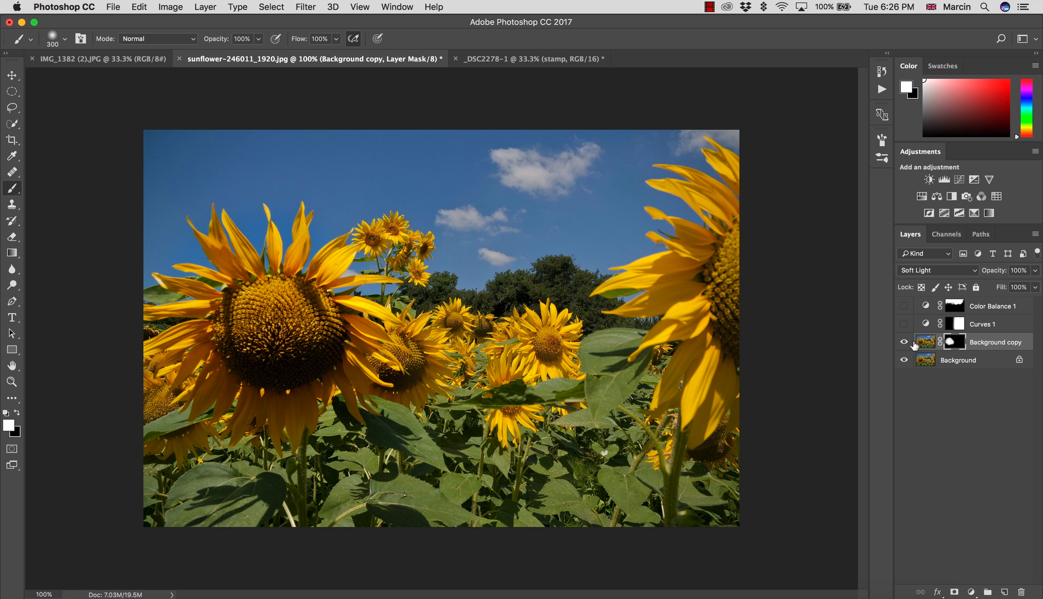
Check the Background copy's image and mask thumbnails and compare the photo with that layer hidden and shown
click(923, 346)
click(952, 343)
click(903, 341)
click(903, 342)
click(955, 311)
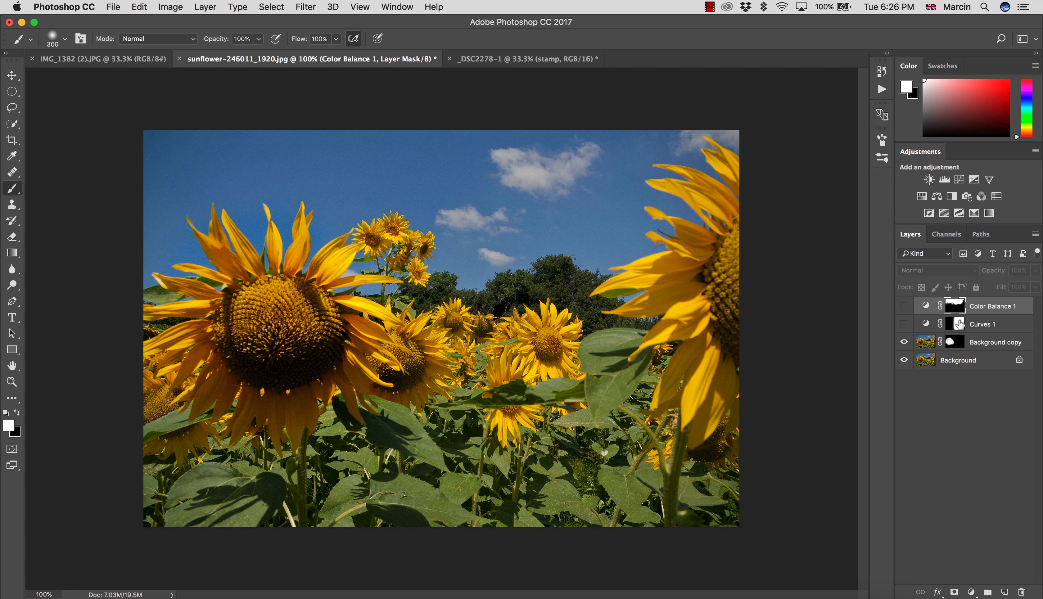
click(958, 326)
drag(959, 329, 955, 338)
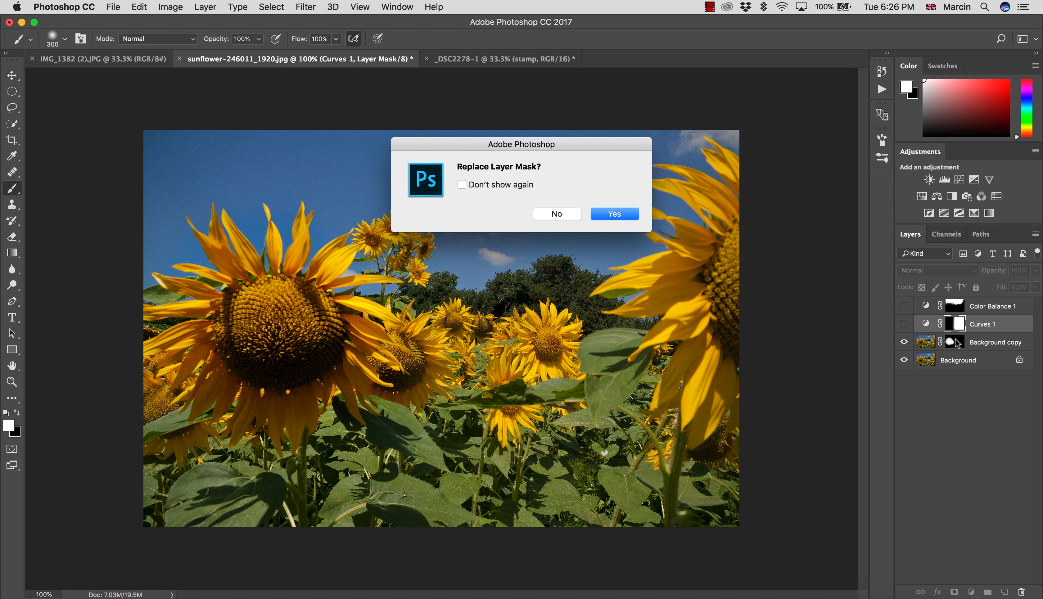
click(559, 220)
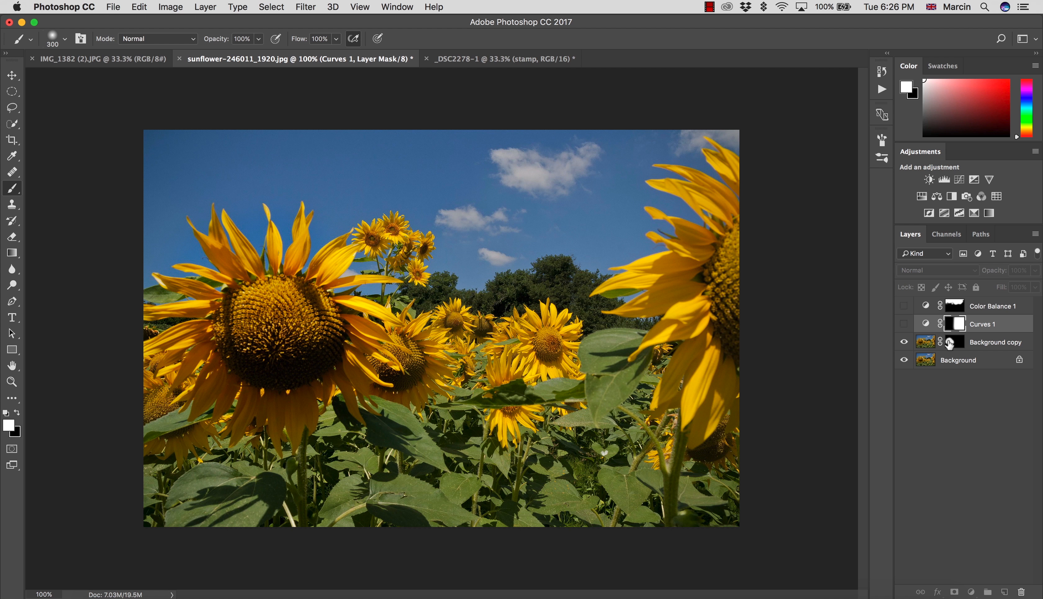